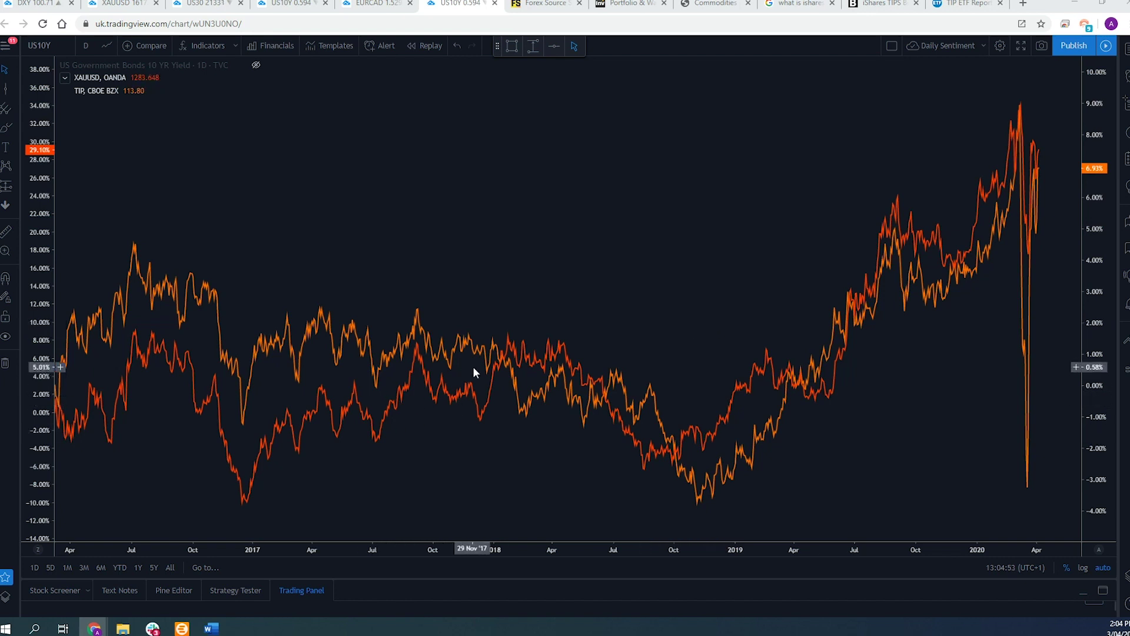
{"action": "scroll", "coordinate": [474, 372], "scroll_direction": "down", "scroll_amount": 5}
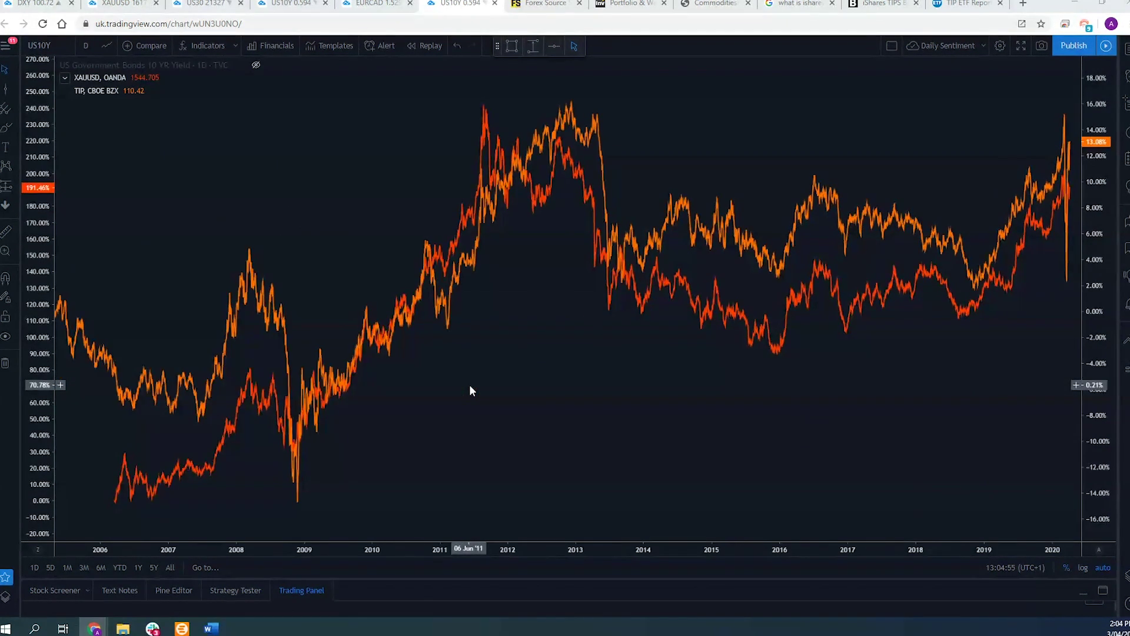
{"action": "scroll", "coordinate": [468, 386], "scroll_direction": "up", "scroll_amount": 5}
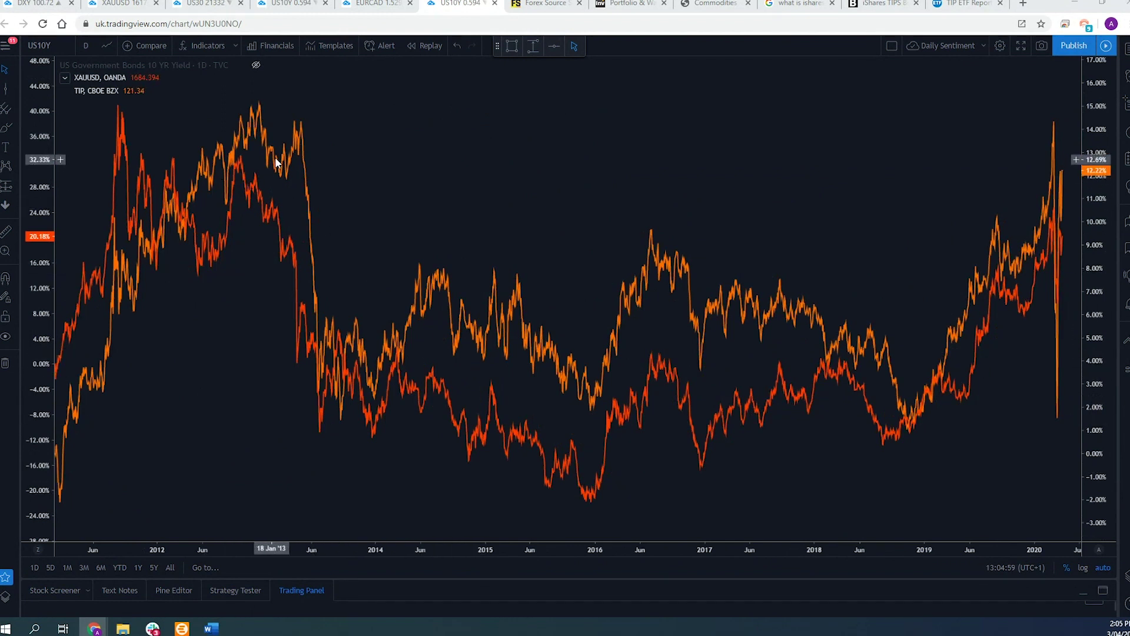
{"action": "scroll", "coordinate": [613, 382], "scroll_direction": "up", "scroll_amount": 5}
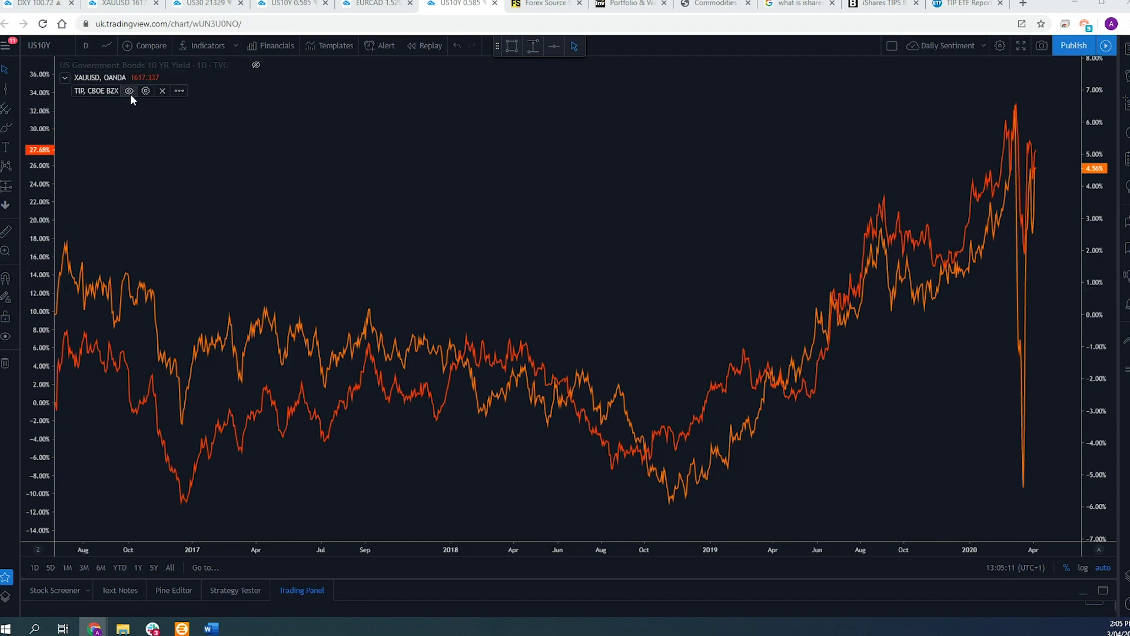
- Hide the TIP series and show the US10Y yield line against XAUUSD gold, adjusting the zoom
{"action": "left_click", "coordinate": [129, 92]}
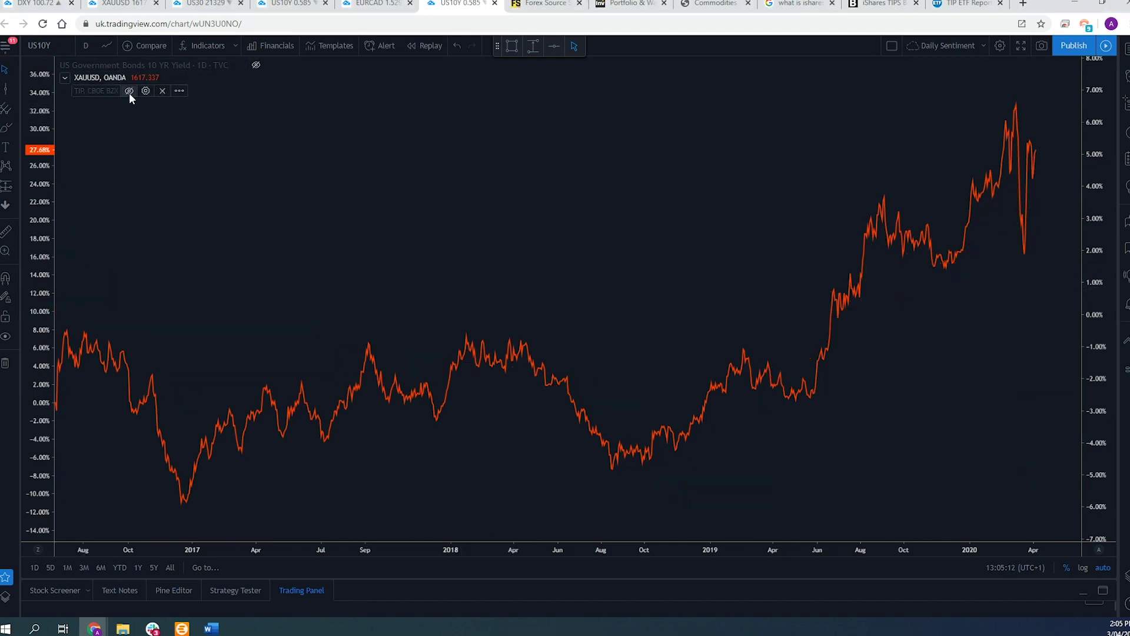
{"action": "left_click", "coordinate": [256, 65]}
{"action": "scroll", "coordinate": [646, 257], "scroll_direction": "down", "scroll_amount": 4}
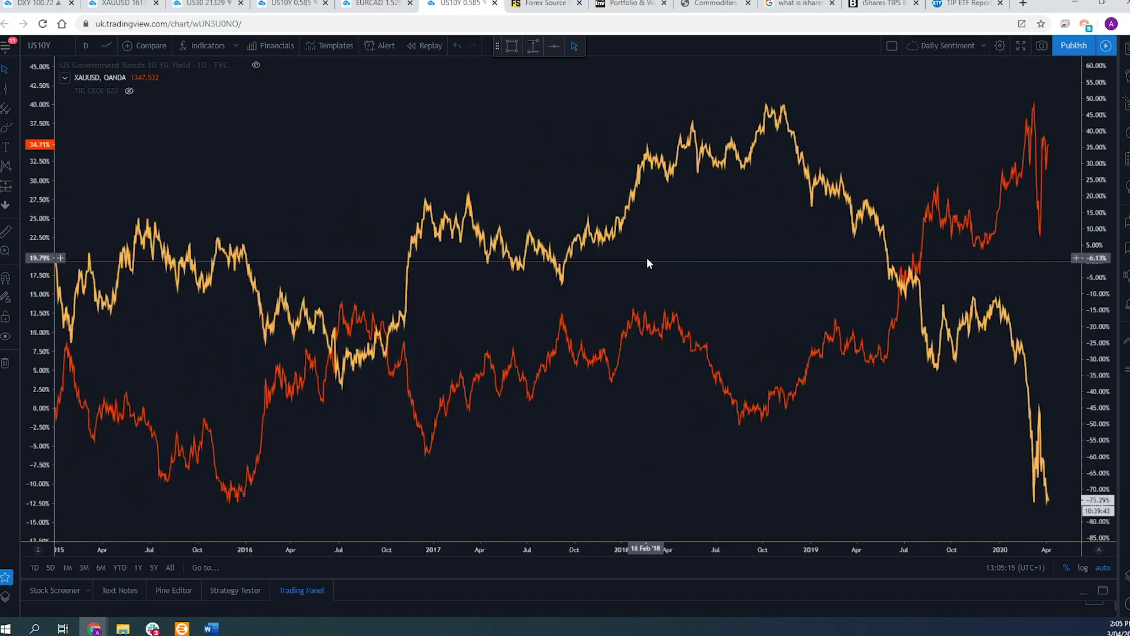
{"action": "scroll", "coordinate": [635, 348], "scroll_direction": "down", "scroll_amount": 3}
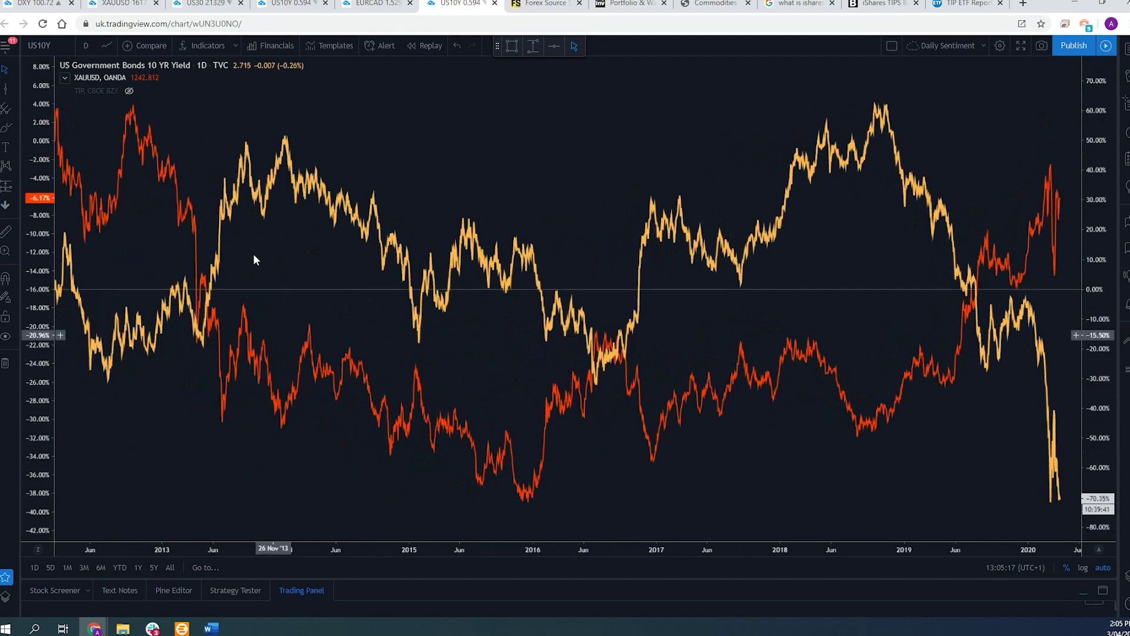
{"action": "scroll", "coordinate": [835, 307], "scroll_direction": "up", "scroll_amount": 5}
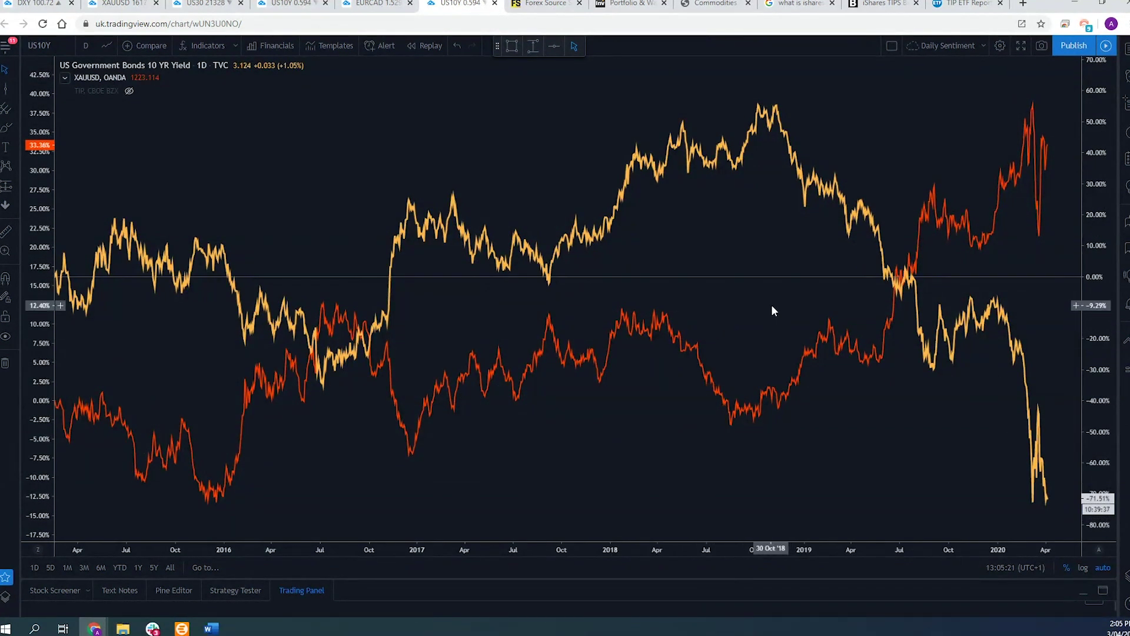
{"action": "scroll", "coordinate": [772, 311], "scroll_direction": "down", "scroll_amount": 2}
{"action": "scroll", "coordinate": [769, 303], "scroll_direction": "up", "scroll_amount": 3}
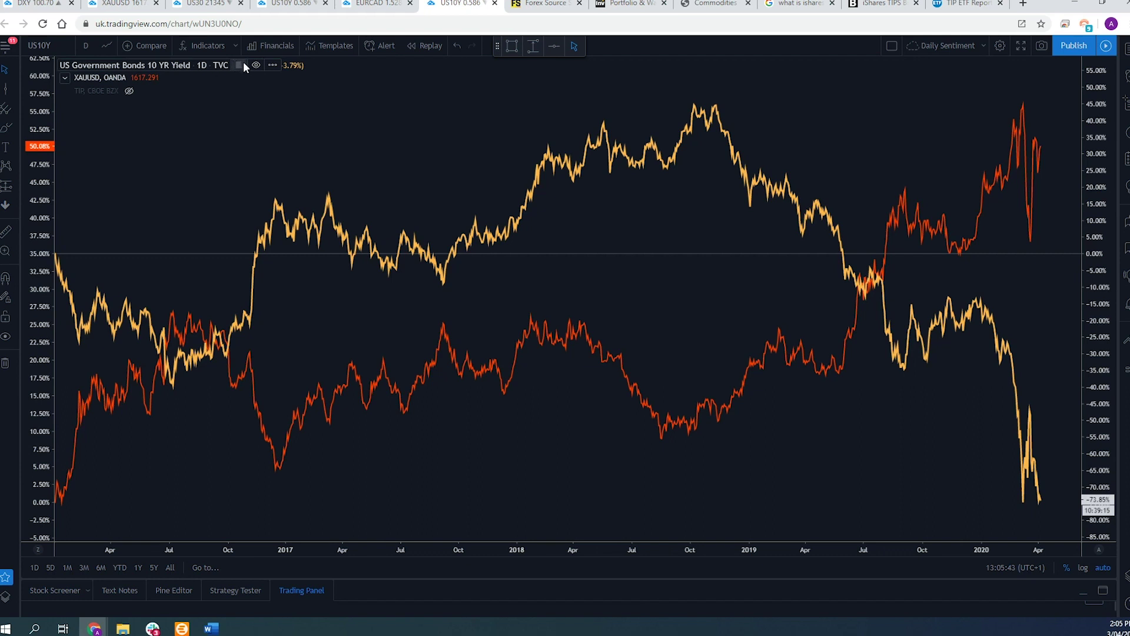
- Hide the US10Y line, show the TIP series again, and zoom into late 2017–2020
{"action": "left_click", "coordinate": [257, 64]}
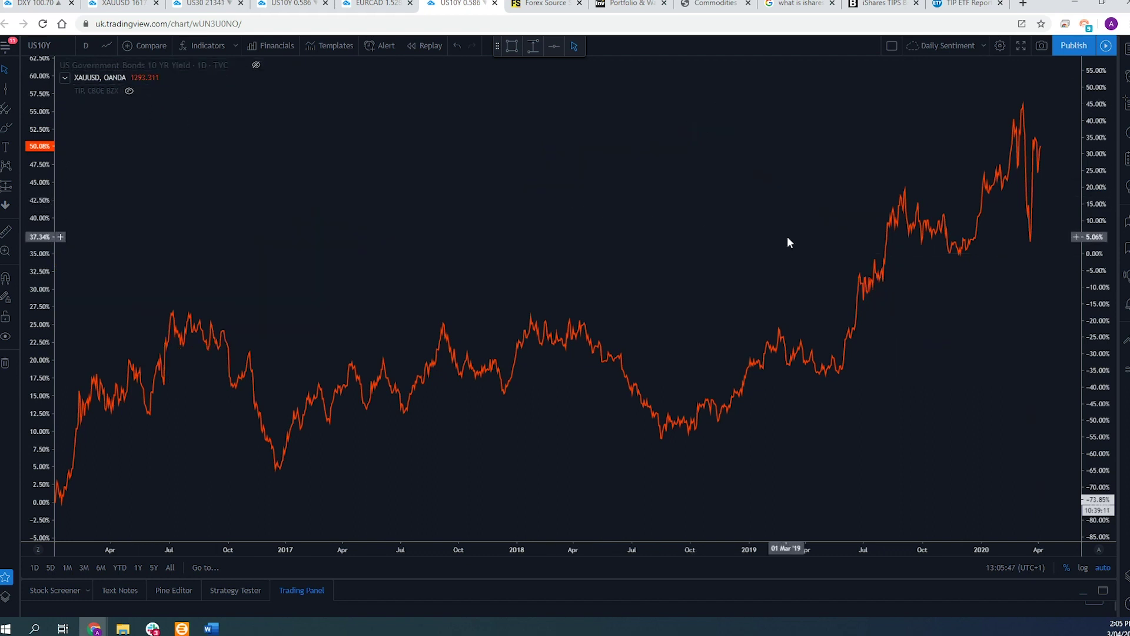
{"action": "left_click", "coordinate": [129, 91]}
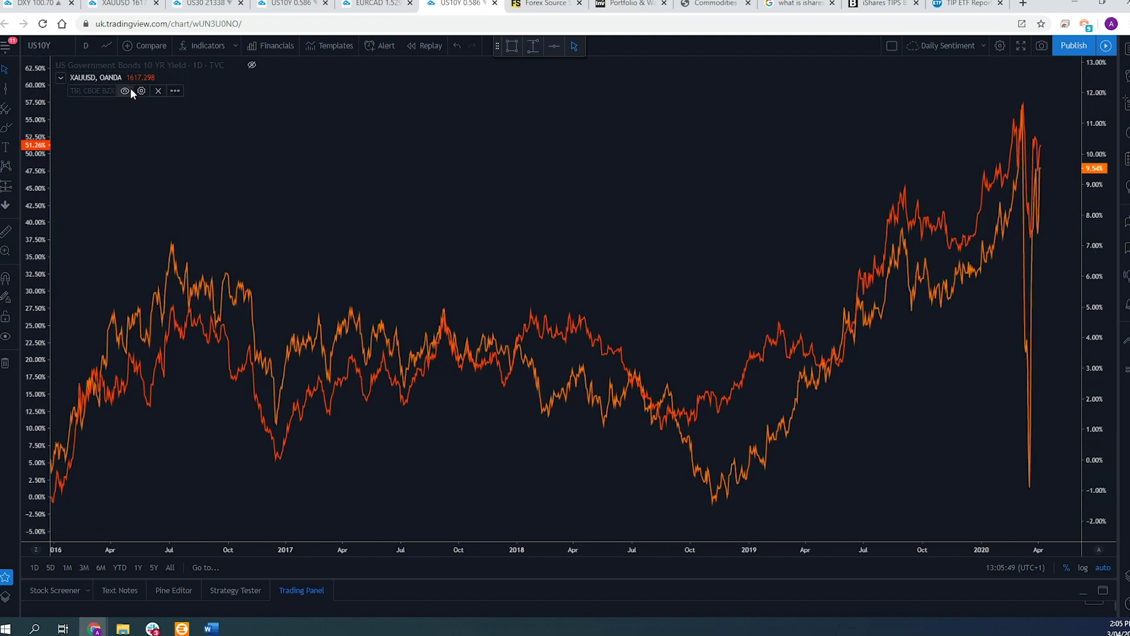
{"action": "scroll", "coordinate": [572, 333], "scroll_direction": "up", "scroll_amount": 4}
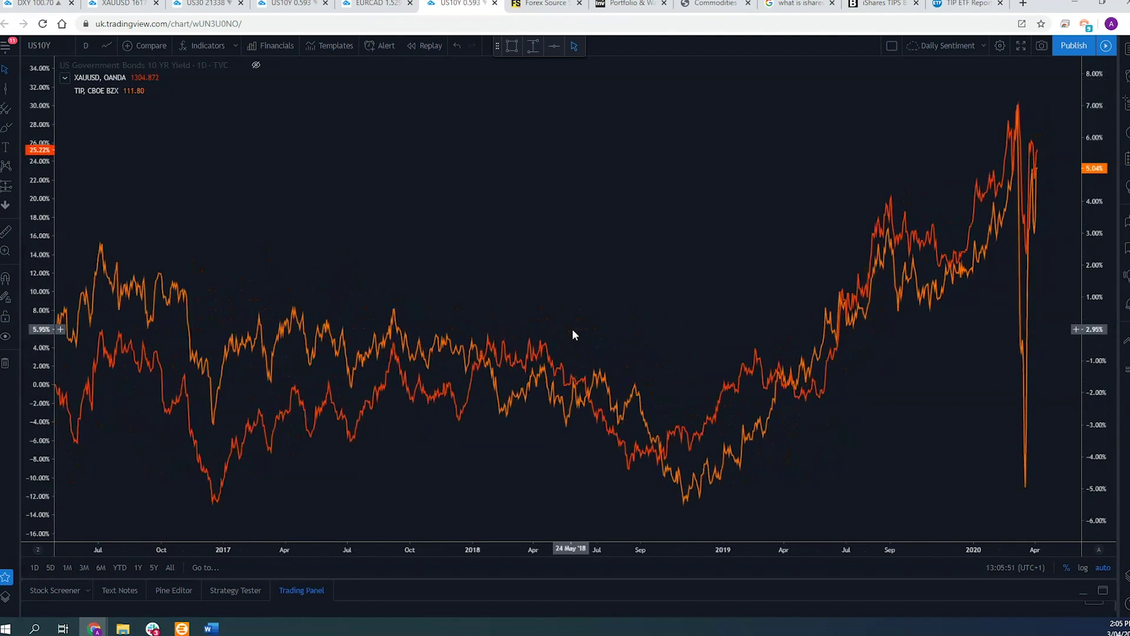